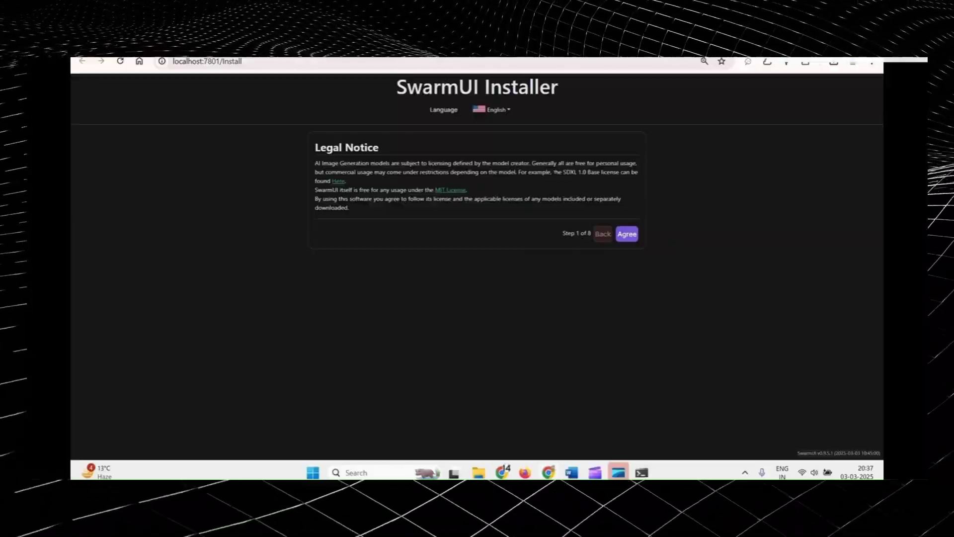
# Accept the legal notice and install with modern_dark, just_self, ComfyUI backend and SDXL 1.0.
pyautogui.hotkey('ctrl', '+')
pyautogui.hotkey('ctrl', '+')
pyautogui.hotkey('ctrl', '+')
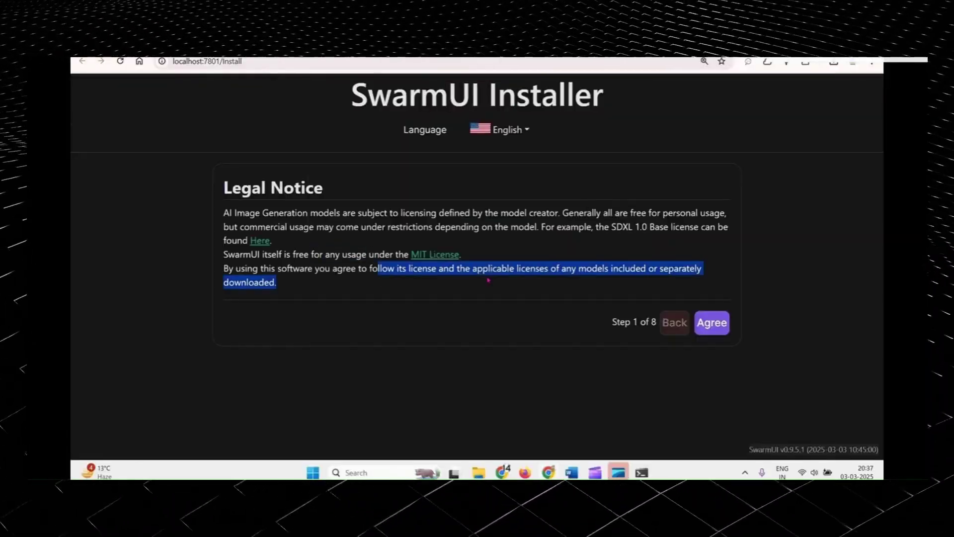
pyautogui.click(712, 322)
pyautogui.click(264, 248)
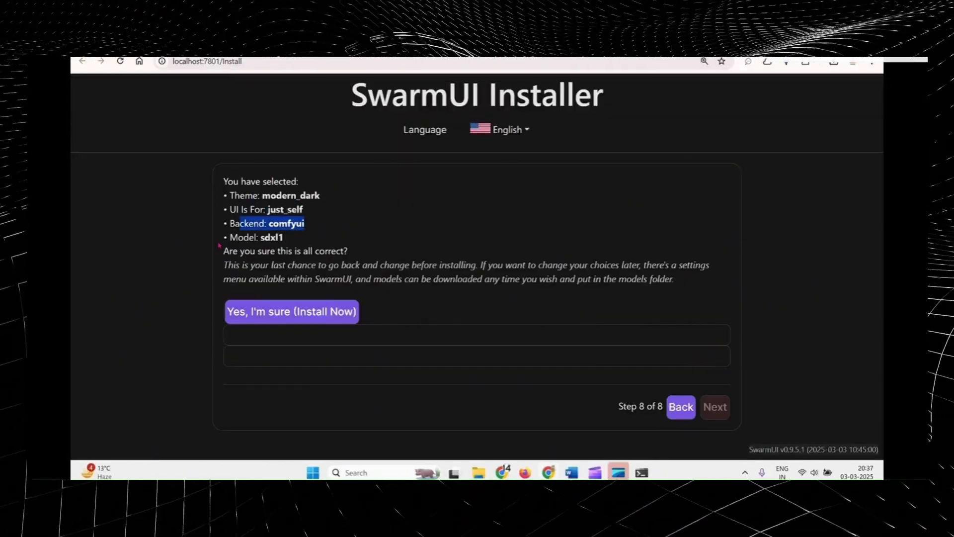
pyautogui.click(291, 311)
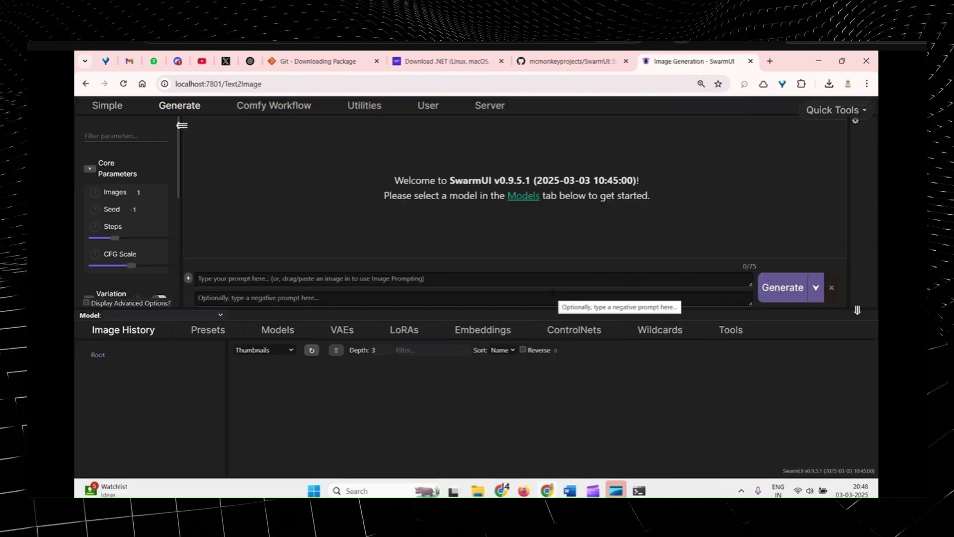
# Send a shortcut of launch-windows.bat to the desktop and show the desktop.
pyautogui.click(314, 368)
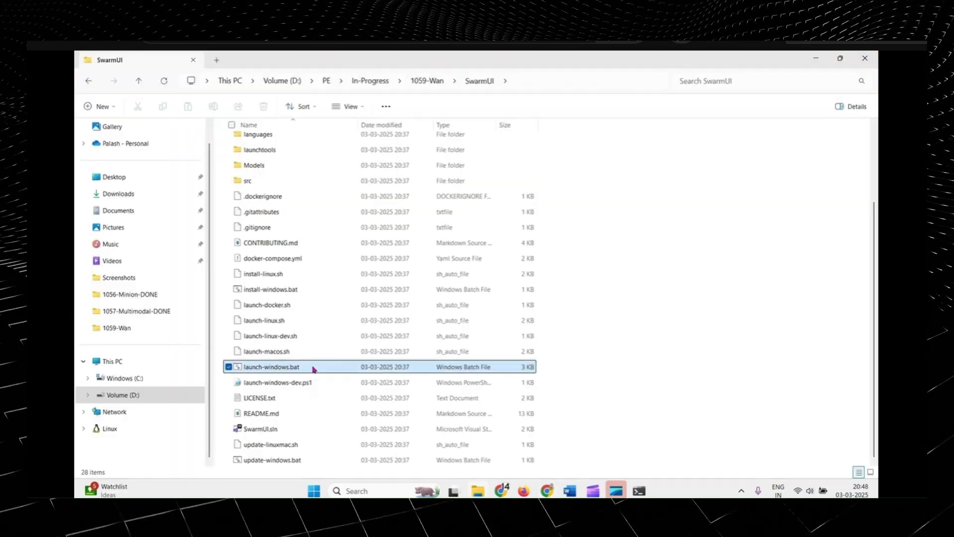
pyautogui.rightClick(314, 368)
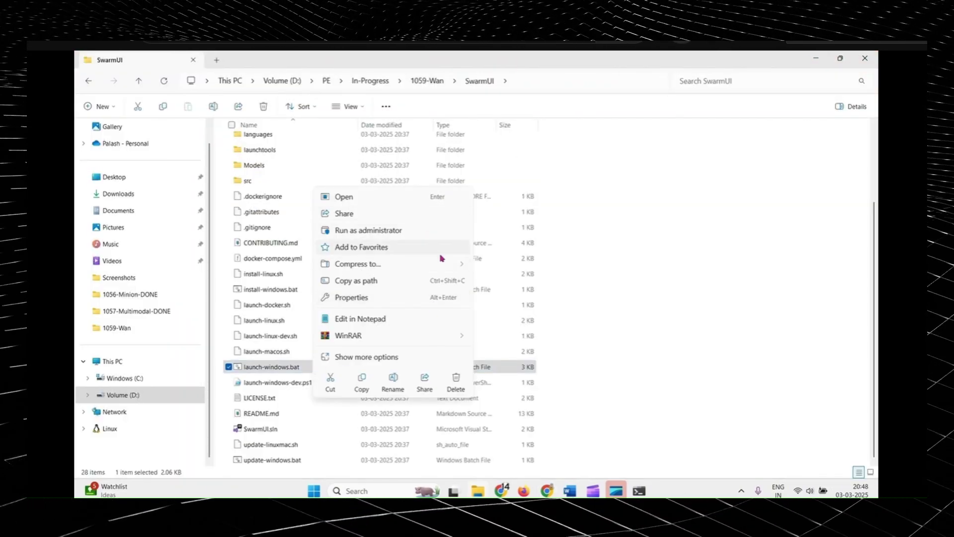
pyautogui.click(419, 358)
pyautogui.moveTo(342, 276)
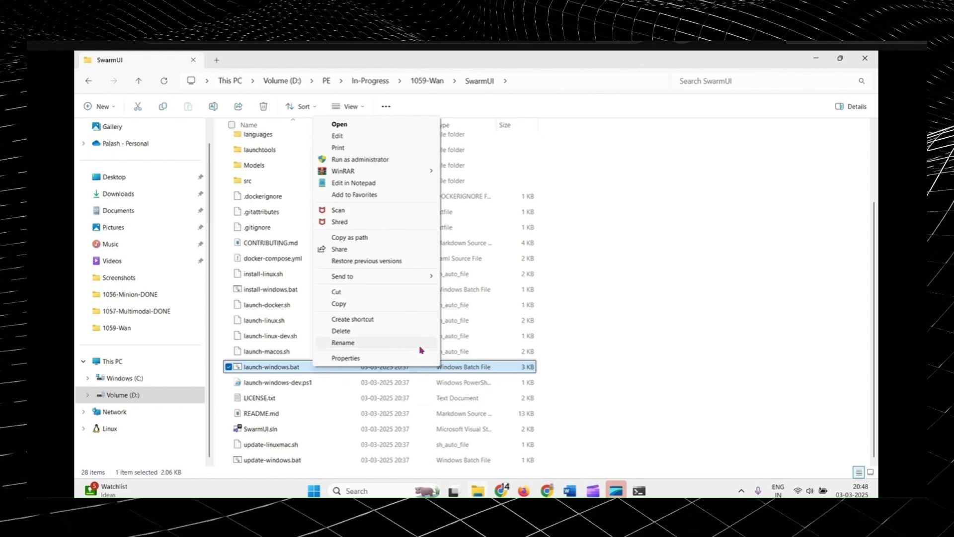
pyautogui.click(498, 302)
pyautogui.press('super+d')
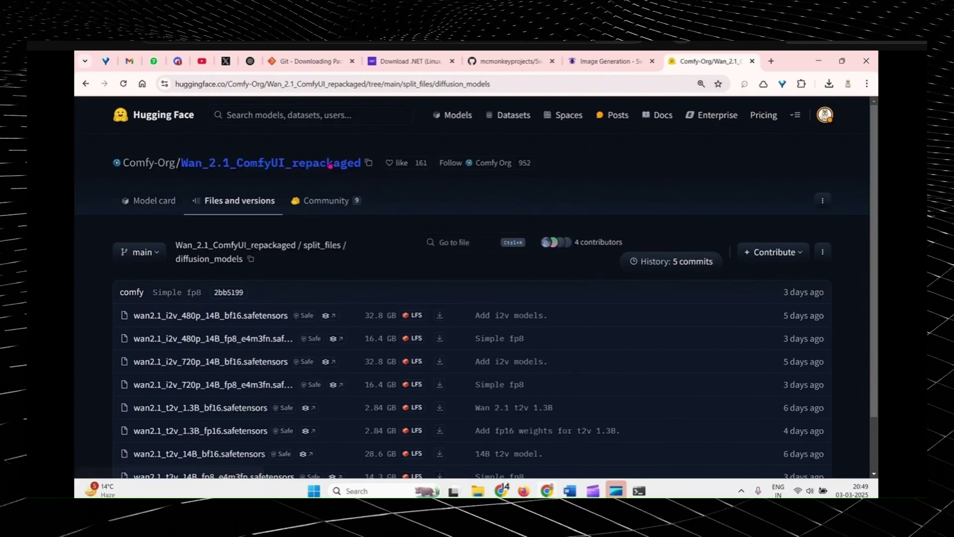
# Save wan2.1_t2v_1.3B_fp16.safetensors into SwarmUI\Models\diffusion_models and check its download progress.
pyautogui.scroll(-2, 226, 348)
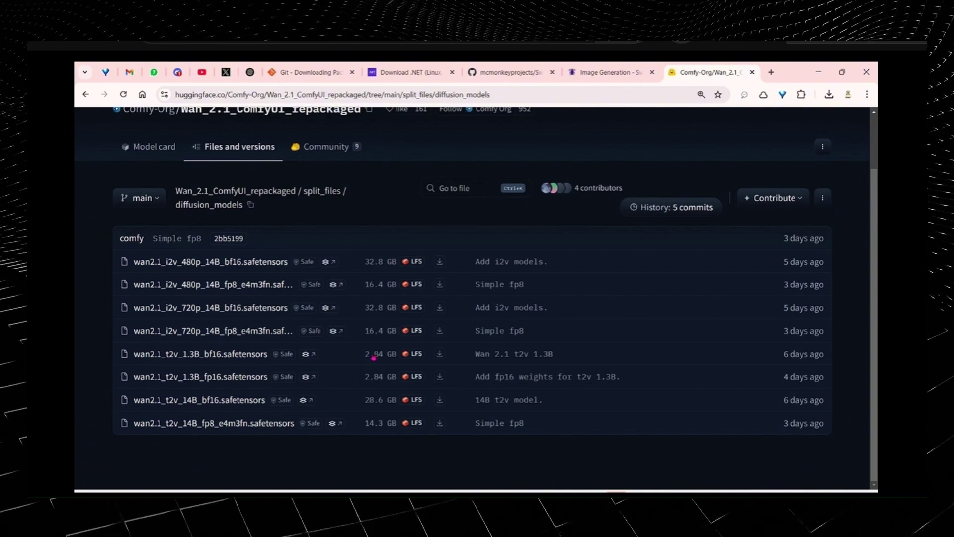
pyautogui.click(438, 378)
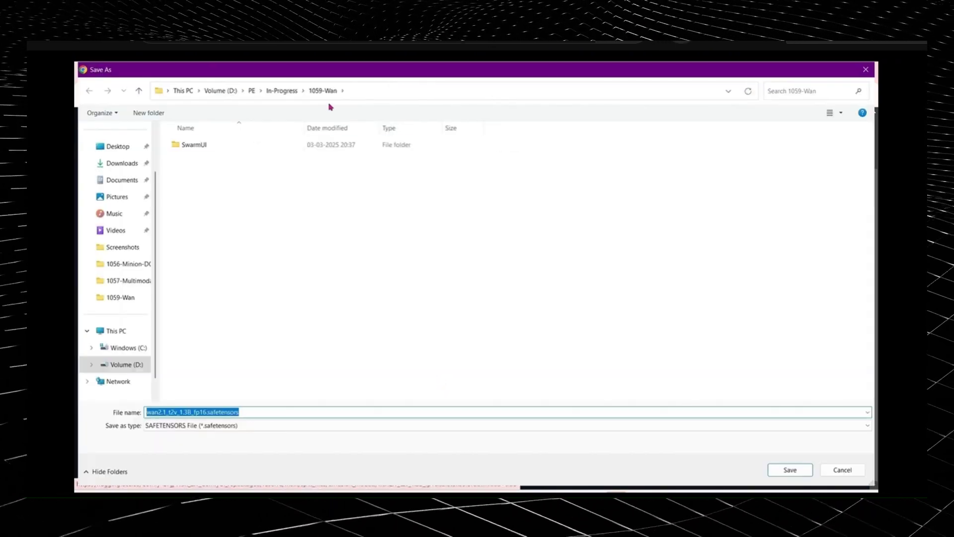
pyautogui.doubleClick(346, 147)
pyautogui.doubleClick(426, 269)
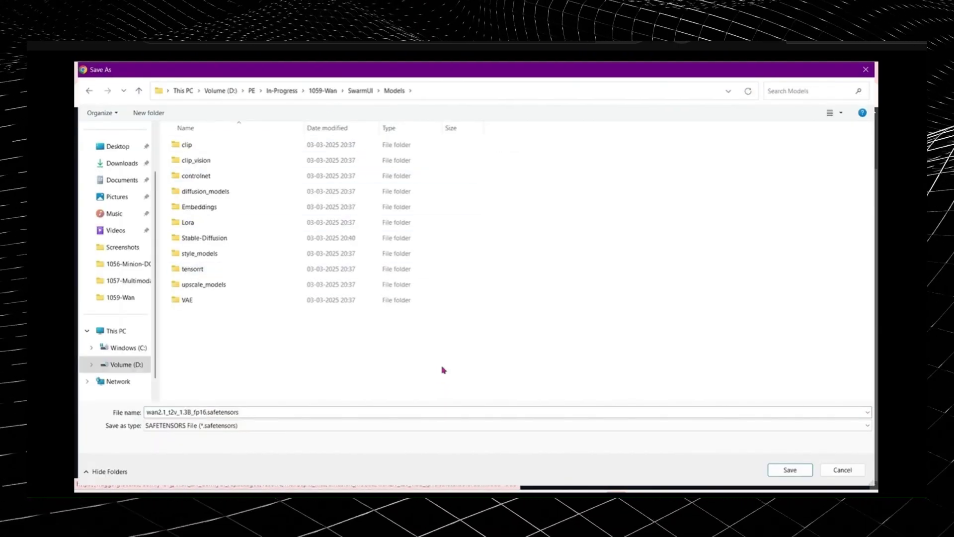
pyautogui.doubleClick(412, 191)
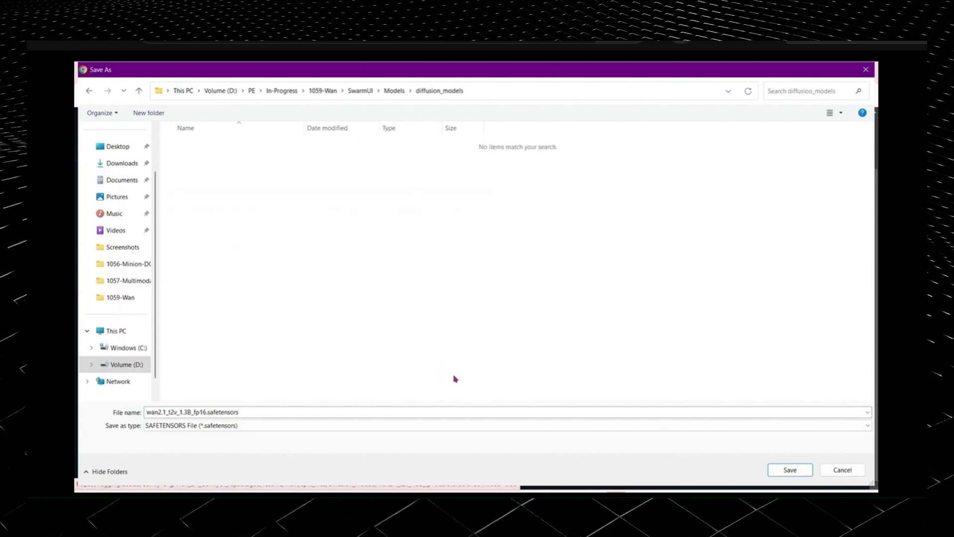
pyautogui.click(797, 470)
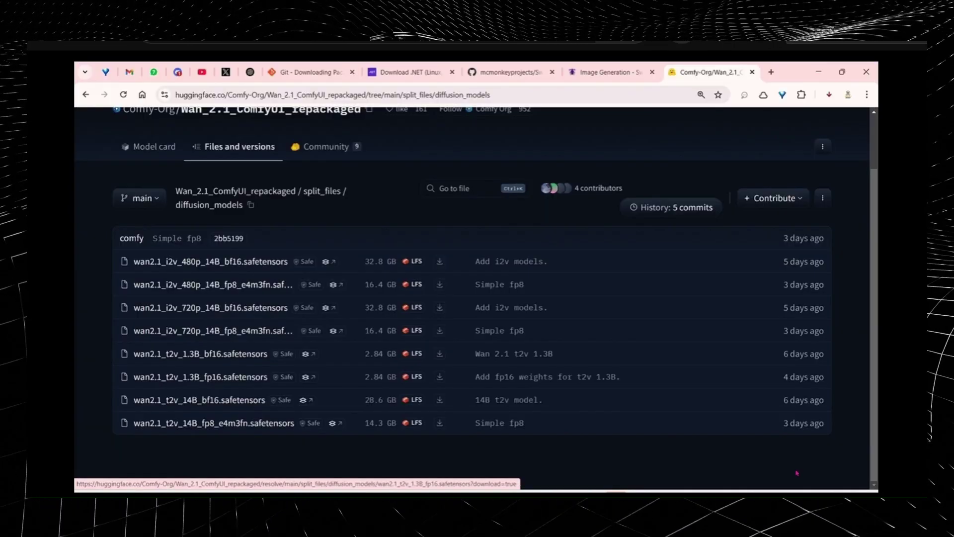
pyautogui.click(829, 94)
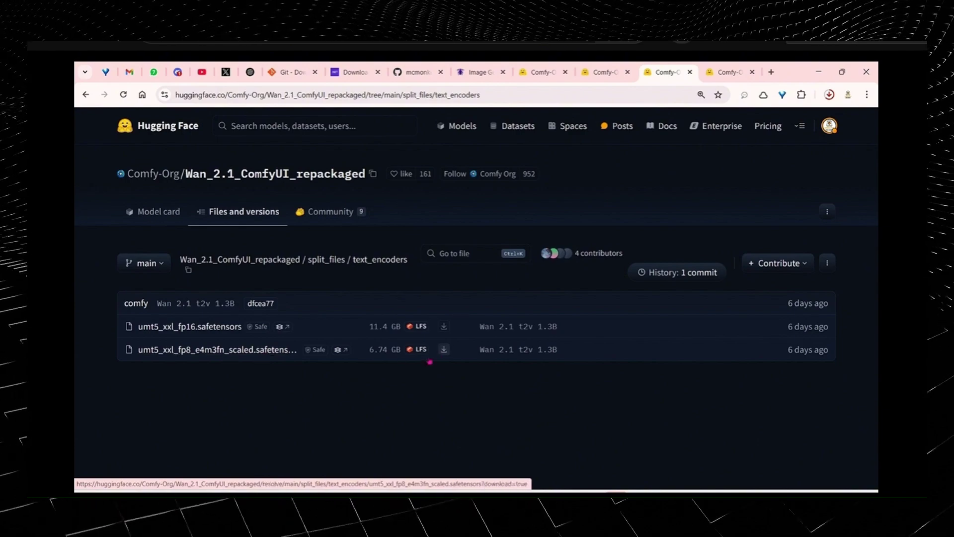
# Save umt5_xxl_fp8_e4m3fn_scaled text encoder into the Models\clip folder.
pyautogui.click(443, 350)
pyautogui.click(395, 91)
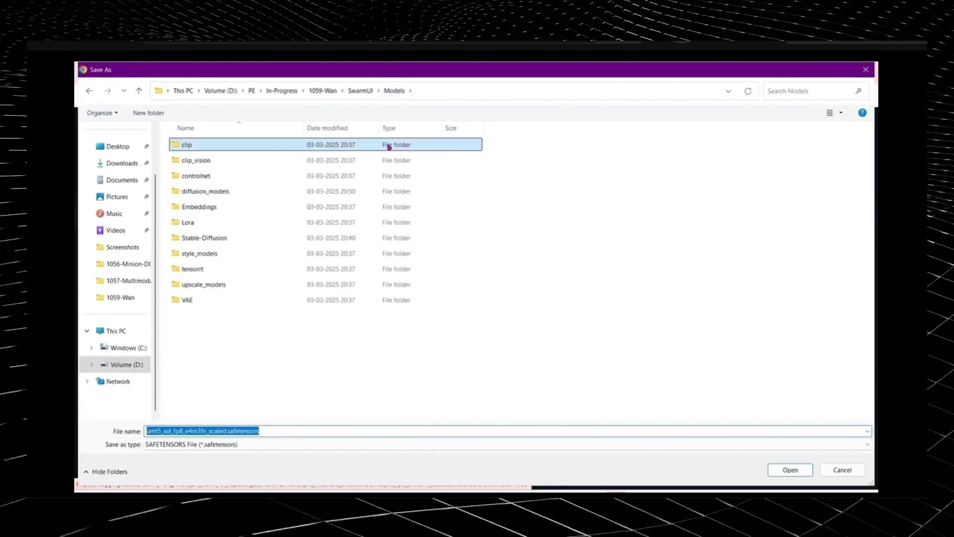
pyautogui.doubleClick(383, 145)
pyautogui.click(768, 470)
# Download wan_2.1_vae into the Models\VAE folder.
pyautogui.click(726, 67)
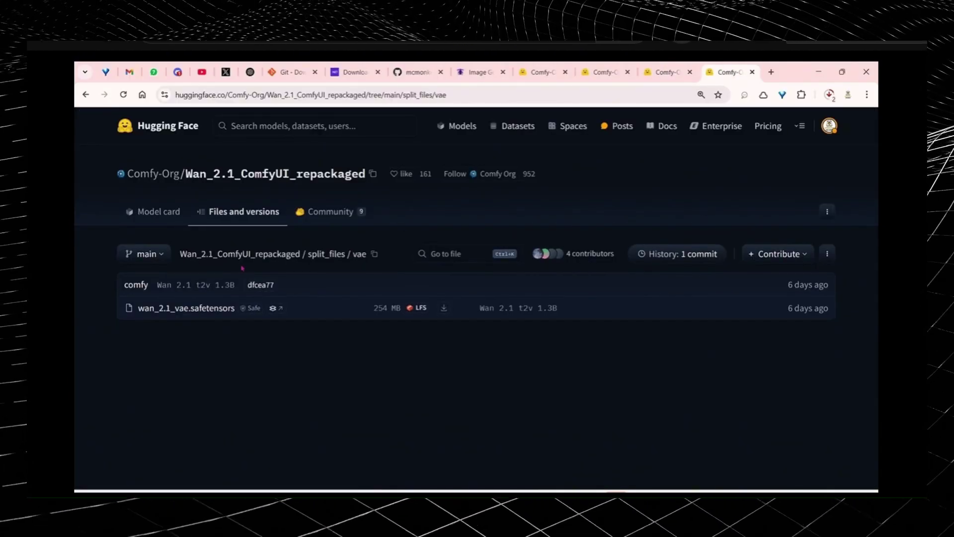
pyautogui.click(444, 309)
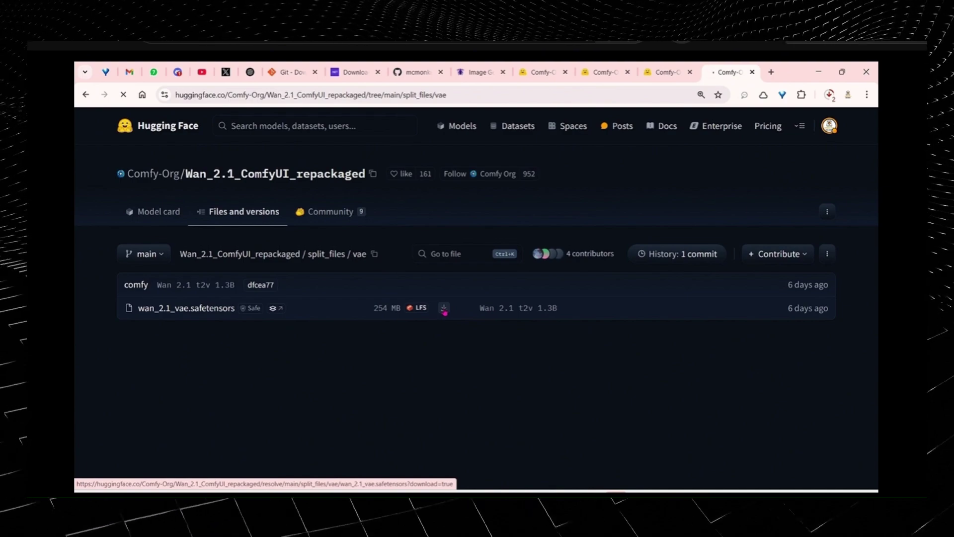
pyautogui.click(442, 308)
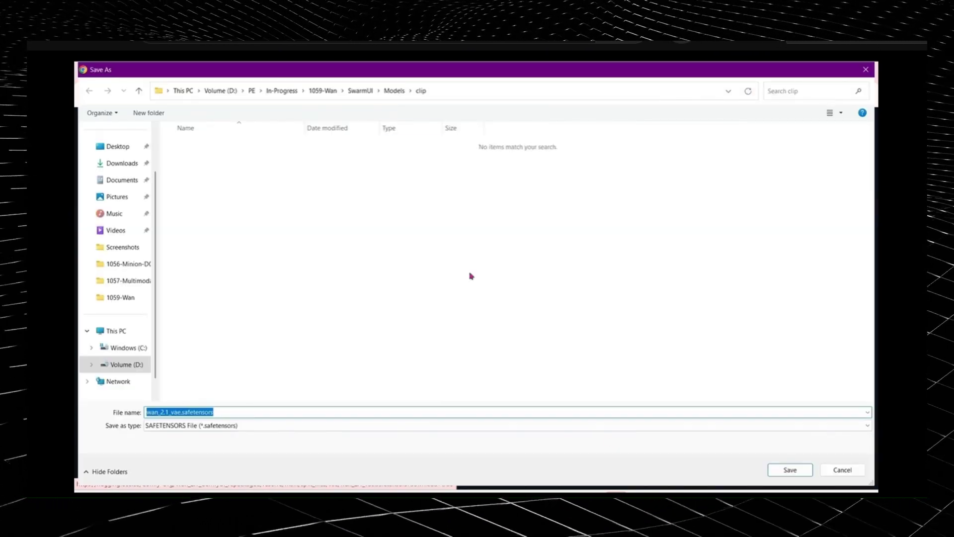
pyautogui.click(395, 91)
pyautogui.click(290, 300)
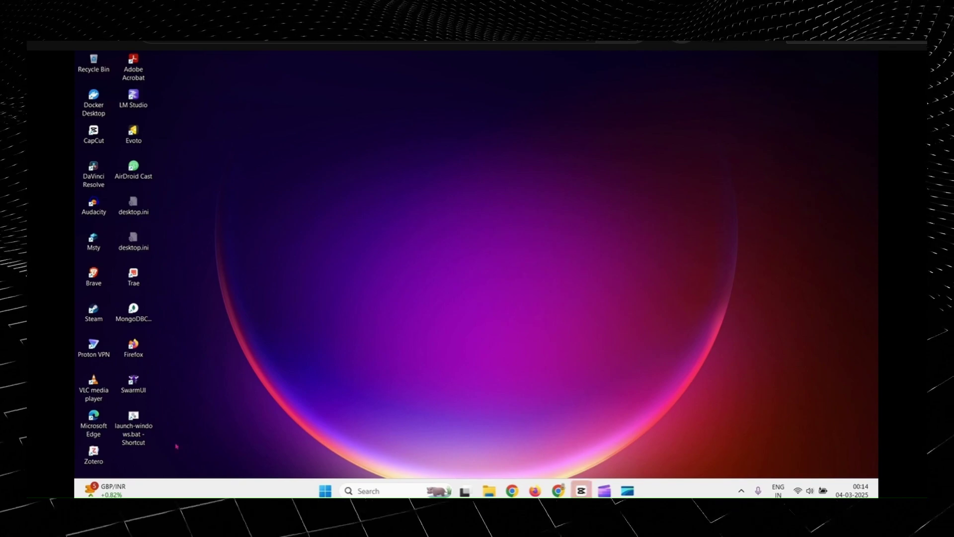
# Launch SwarmUI from the launch-windows.bat desktop shortcut.
pyautogui.doubleClick(141, 433)
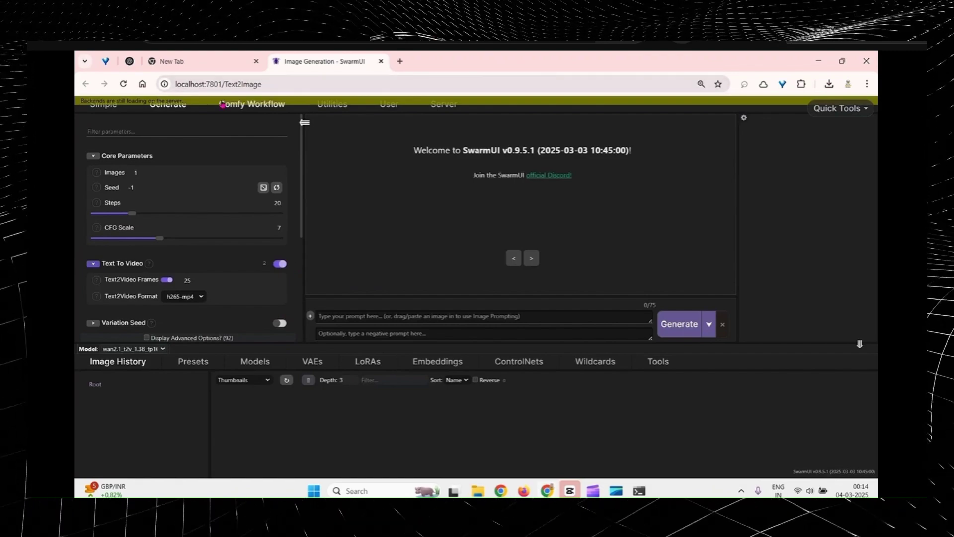
# On the Generate page, check the Models and VAEs lists for the Wan files.
pyautogui.click(169, 107)
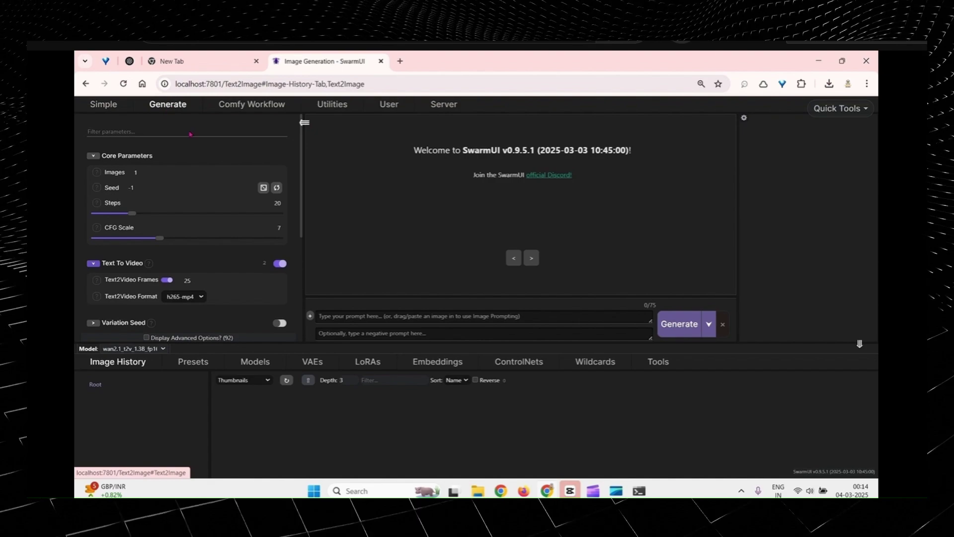
pyautogui.click(255, 362)
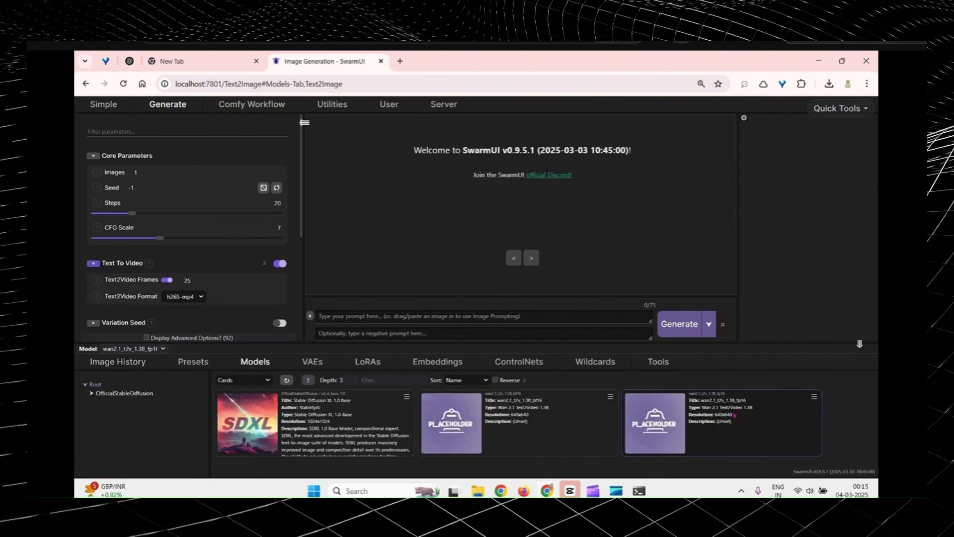
pyautogui.click(306, 367)
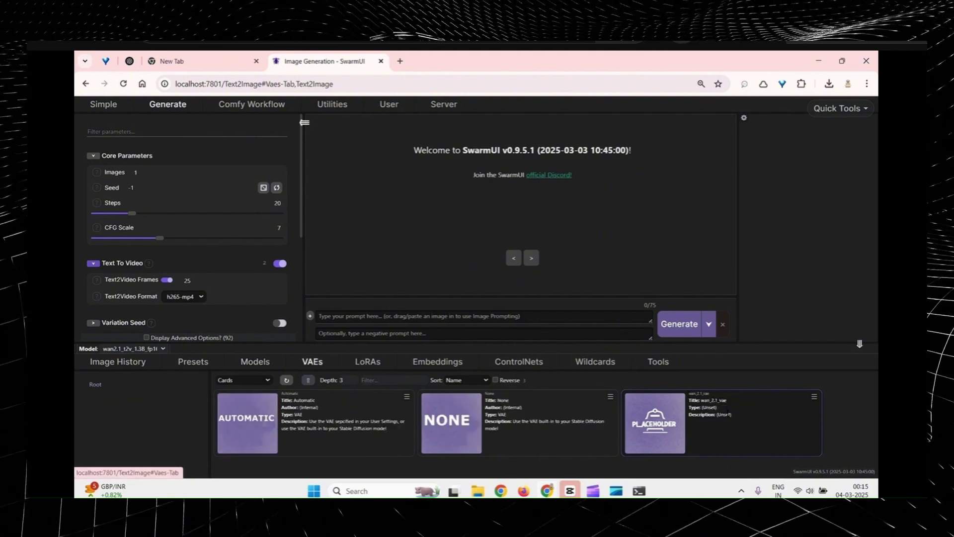
# Select wan2.1_t2v_1.3B_fp16 as the model and show the video format options.
pyautogui.click(149, 349)
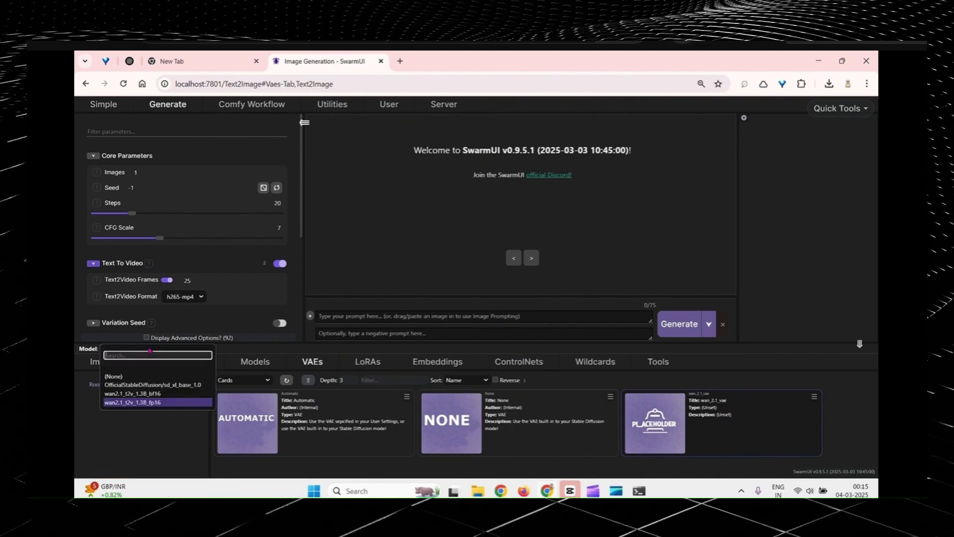
pyautogui.click(166, 402)
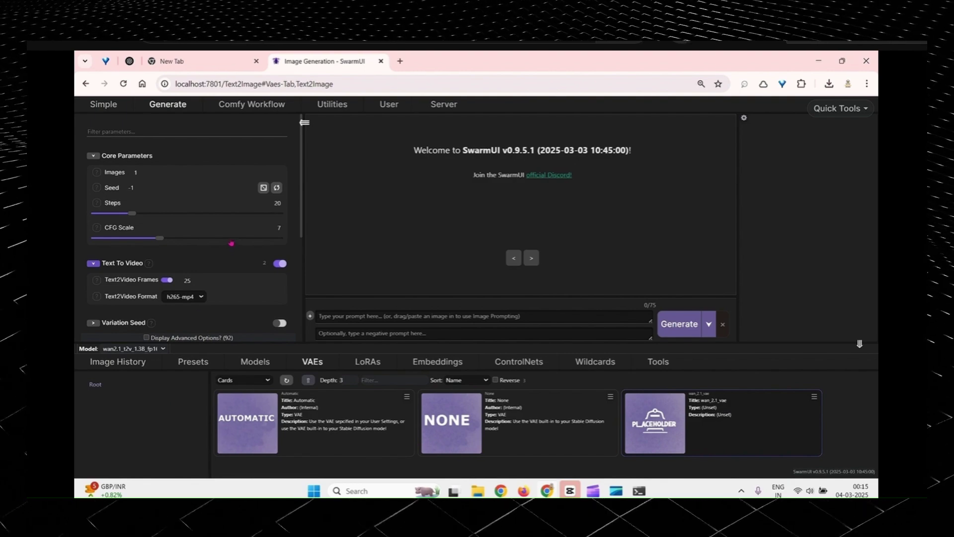
pyautogui.scroll(-2, 233, 232)
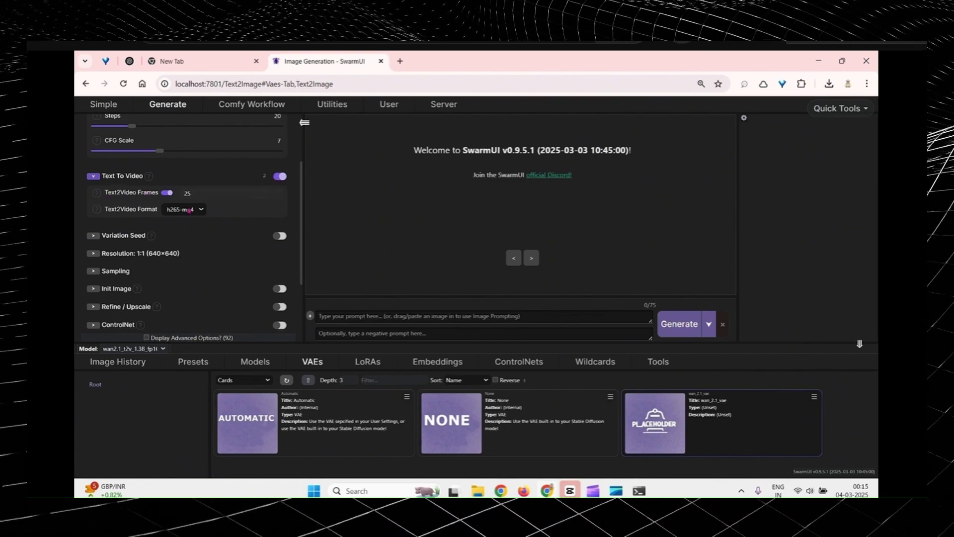
pyautogui.click(190, 210)
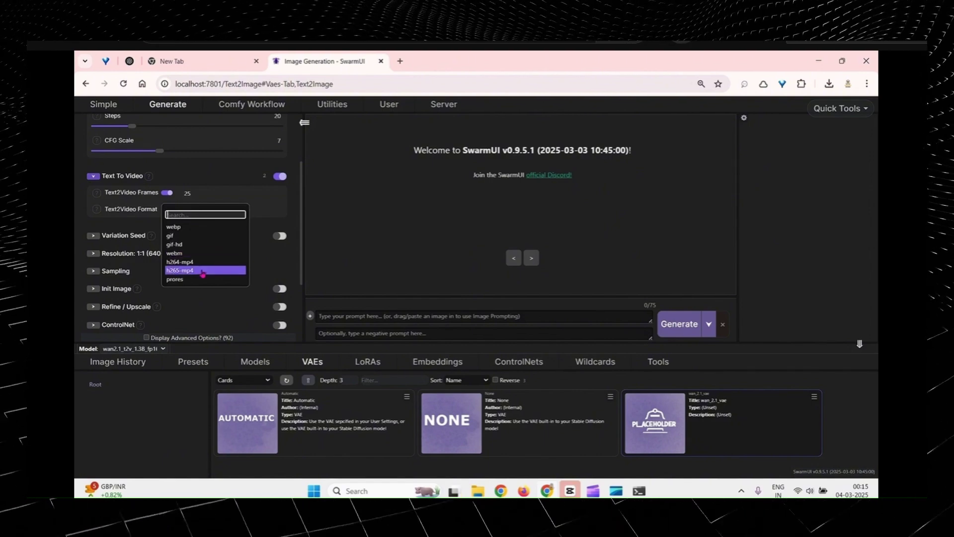
# Keep h265-mp4 format, then drop text_to_video_wan.json onto the Comfy Workflow canvas.
pyautogui.click(203, 272)
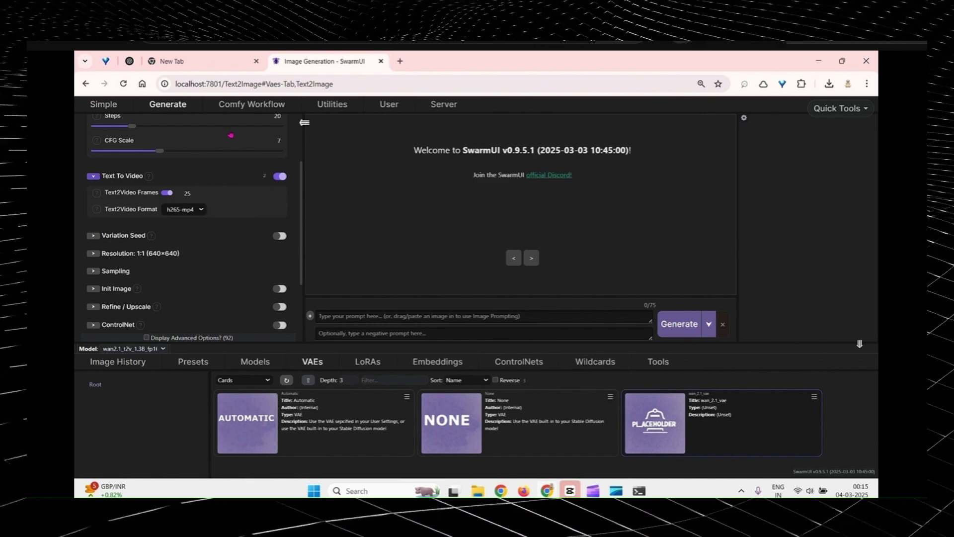
pyautogui.click(244, 105)
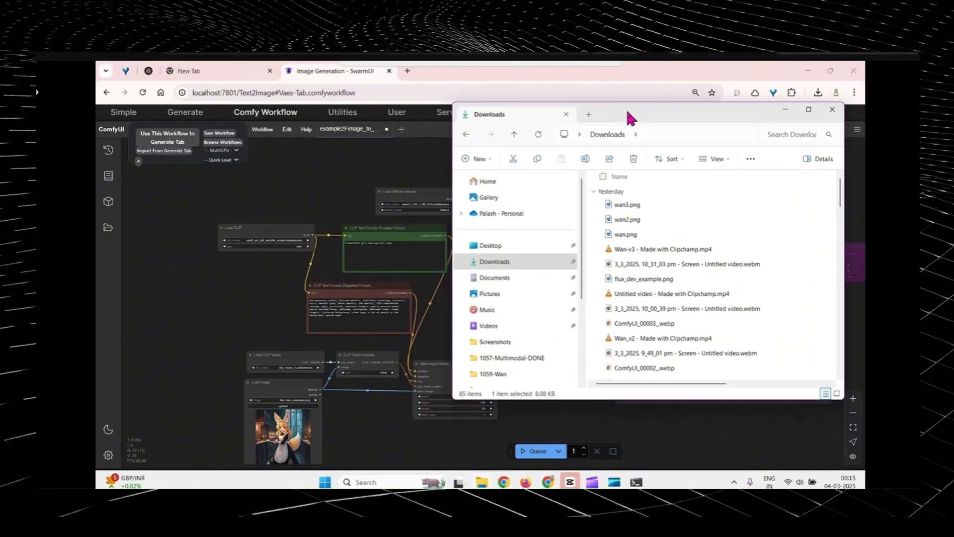
pyautogui.scroll(-6, 739, 229)
pyautogui.scroll(3, 744, 242)
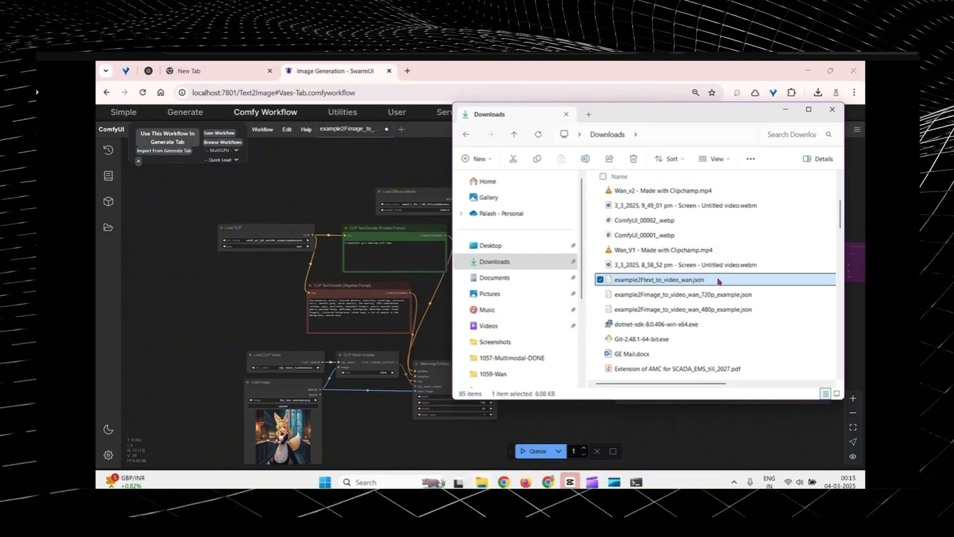
pyautogui.moveTo(706, 279); pyautogui.dragTo(257, 319)
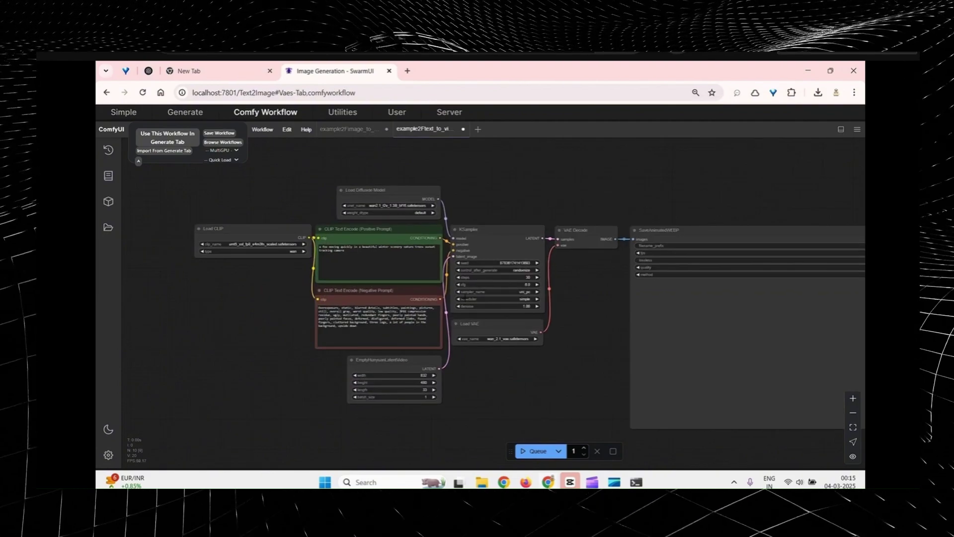
pyautogui.scroll(4, 469, 298)
pyautogui.click(294, 228)
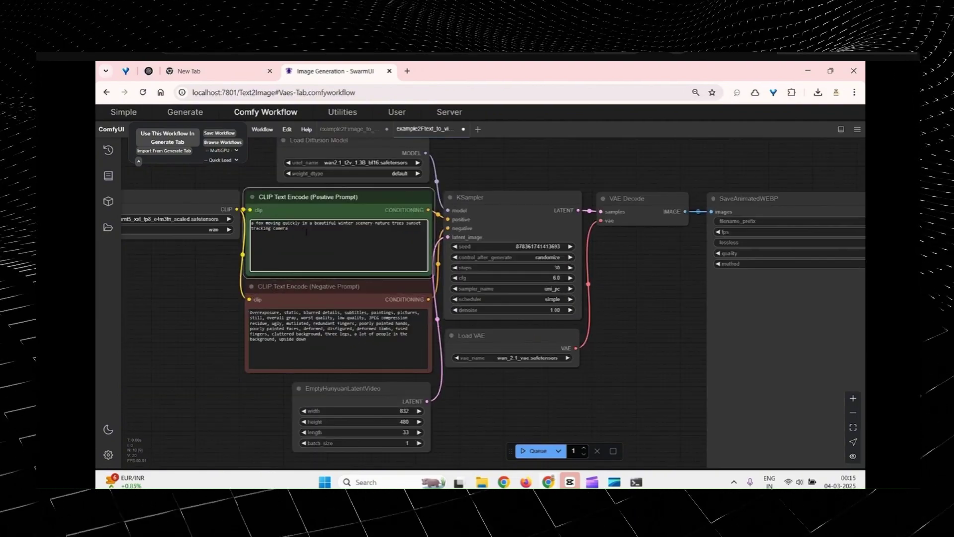
pyautogui.hotkey('ctrl', 'a')
pyautogui.click(338, 350)
pyautogui.hotkey('ctrl', 'a')
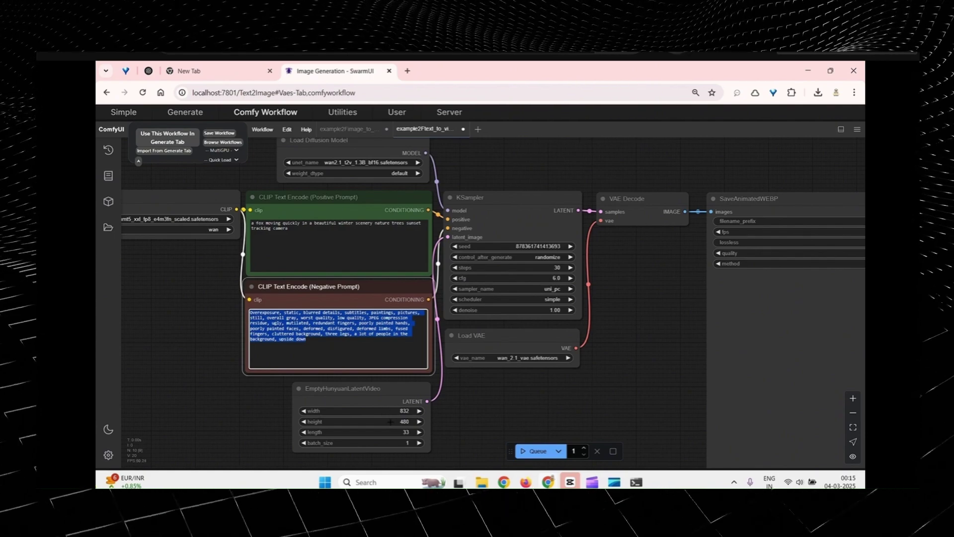
pyautogui.scroll(-1, 390, 421)
pyautogui.scroll(-3, 390, 421)
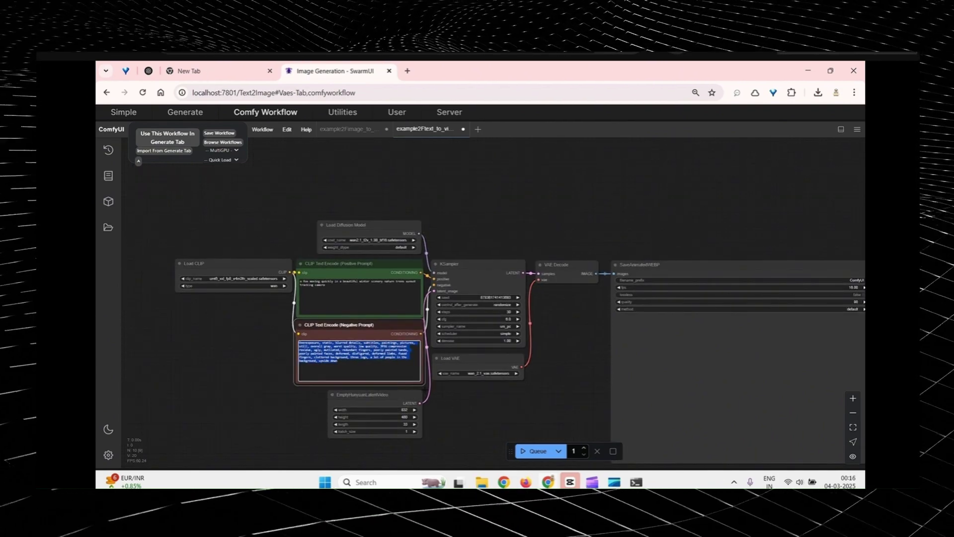
pyautogui.moveTo(584, 375); pyautogui.dragTo(550, 320)
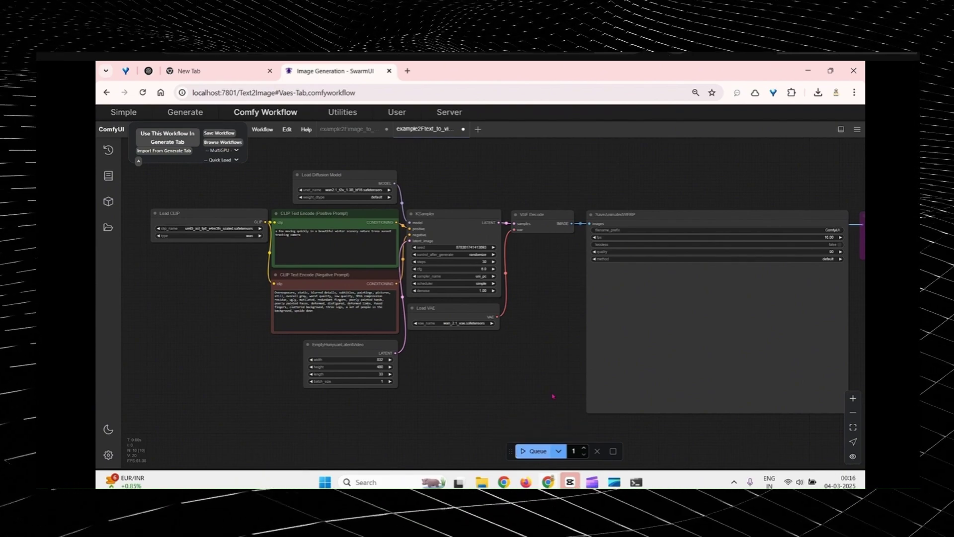
pyautogui.scroll(-1, 524, 365)
pyautogui.scroll(-1, 415, 355)
pyautogui.scroll(-1, 439, 354)
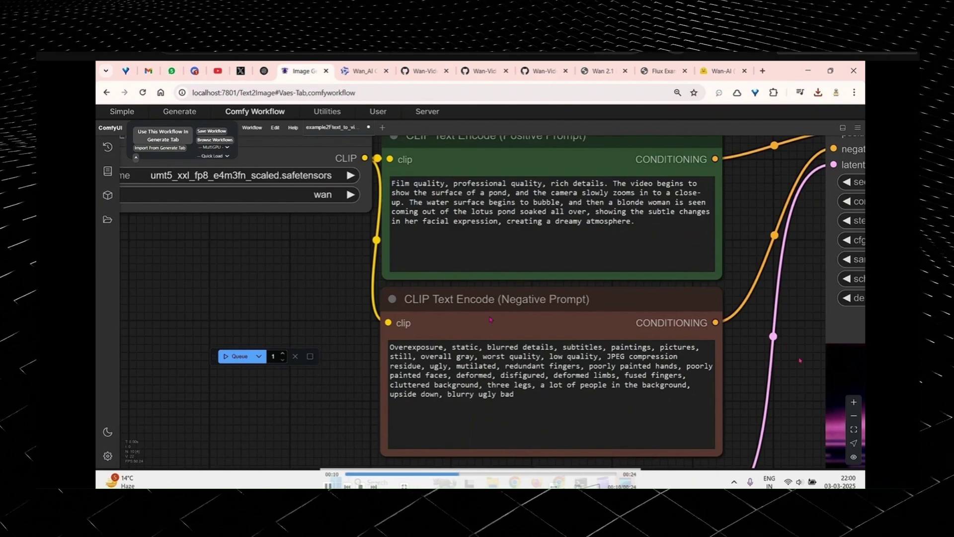
pyautogui.press('space')
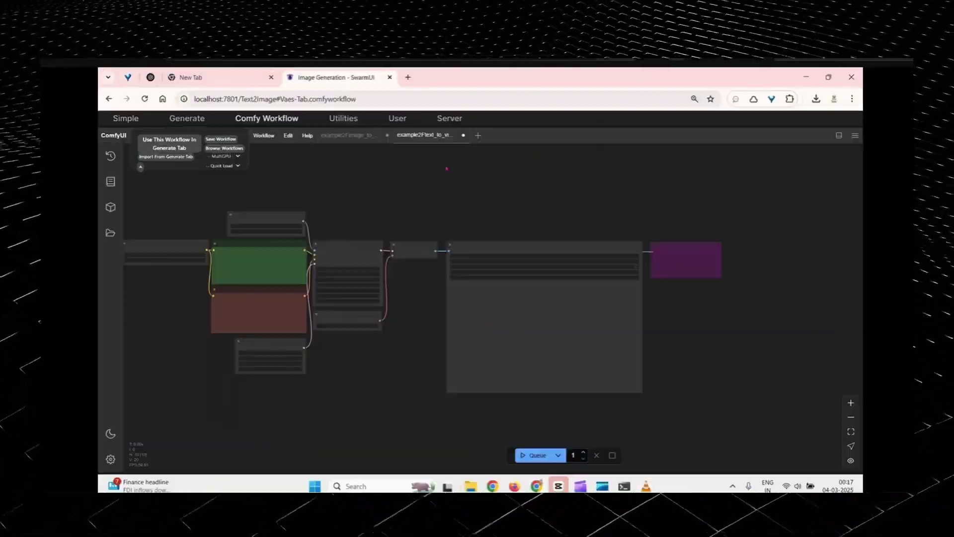
# Show the github.com/Wan-Video/Wan2.1 README and highlight its git clone command.
pyautogui.click(216, 71)
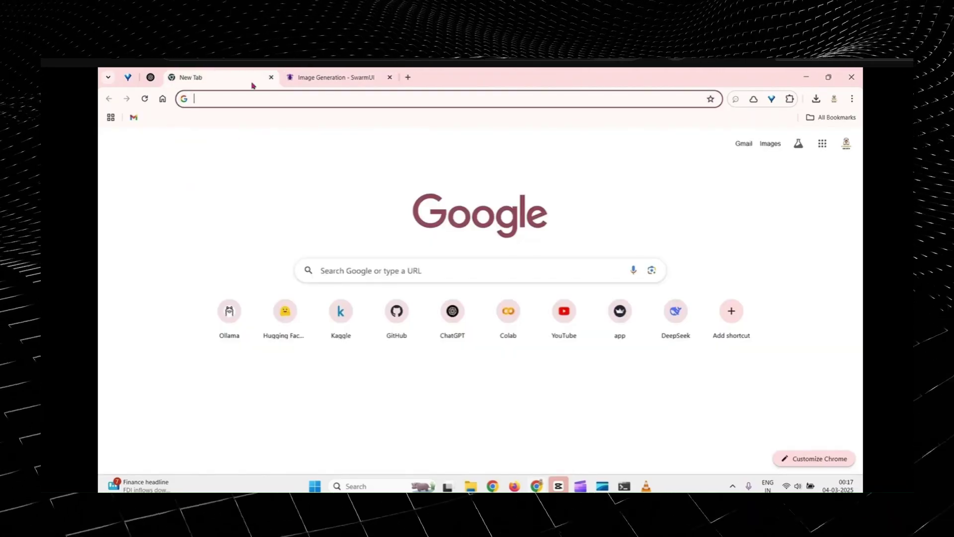
pyautogui.scroll(-2, 513, 271)
pyautogui.scroll(-5, 513, 270)
pyautogui.scroll(-5, 588, 263)
pyautogui.scroll(-5, 587, 264)
pyautogui.scroll(2, 587, 263)
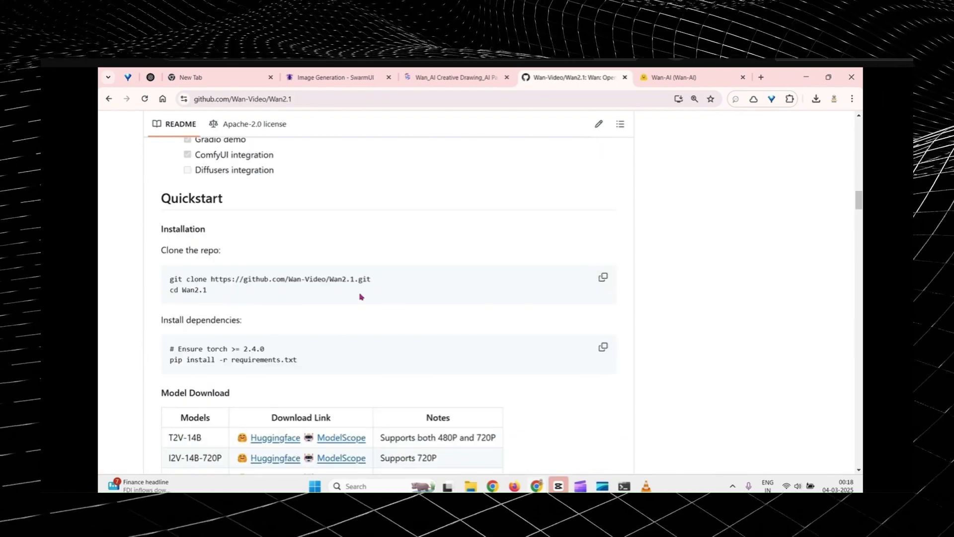
pyautogui.moveTo(372, 281); pyautogui.dragTo(154, 274)
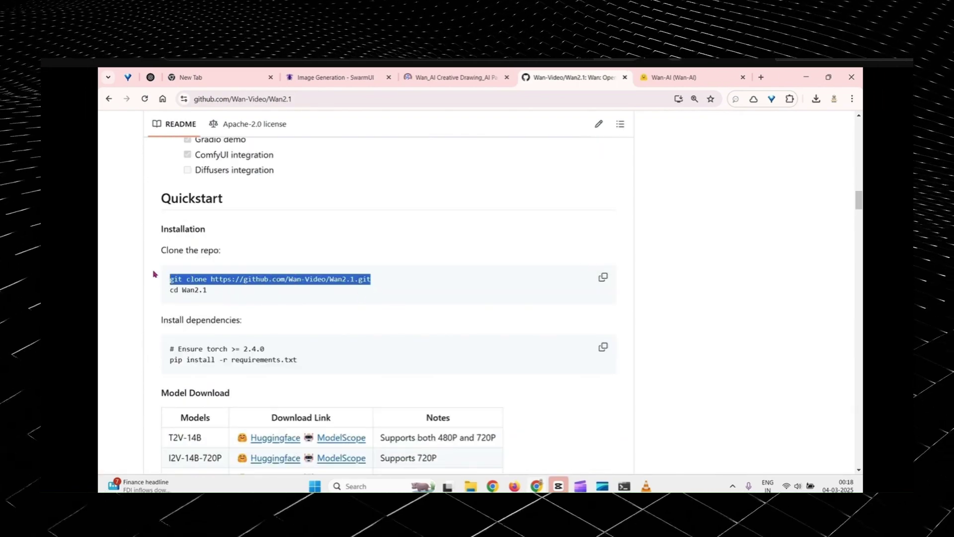
pyautogui.click(429, 293)
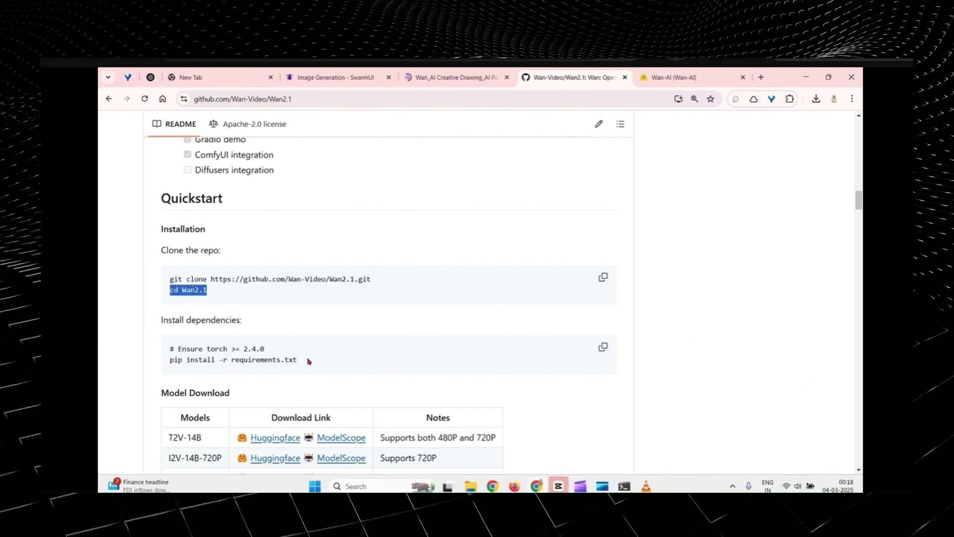
# Highlight the huggingface-cli model download commands and part of the generate command.
pyautogui.moveTo(308, 361); pyautogui.dragTo(157, 336)
pyautogui.scroll(-2, 425, 315)
pyautogui.scroll(-3, 459, 276)
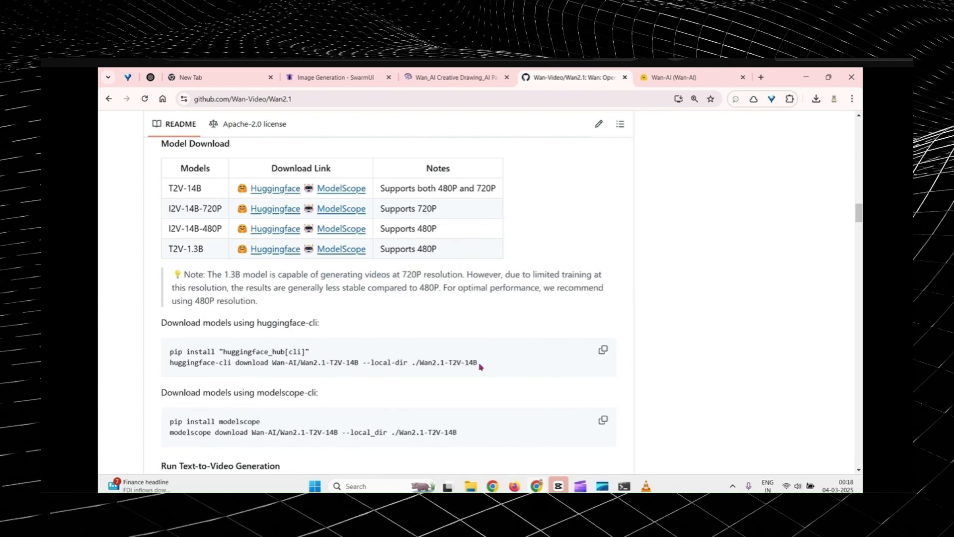
pyautogui.moveTo(480, 367); pyautogui.dragTo(136, 359)
pyautogui.scroll(-3, 327, 304)
pyautogui.scroll(-4, 426, 274)
pyautogui.scroll(-2, 428, 274)
pyautogui.scroll(2, 437, 273)
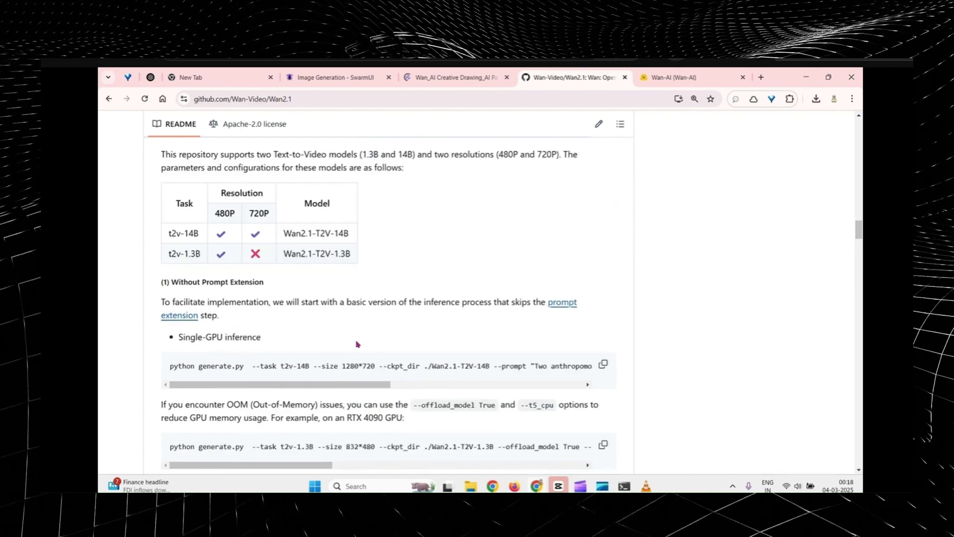
pyautogui.moveTo(169, 372); pyautogui.dragTo(268, 369)
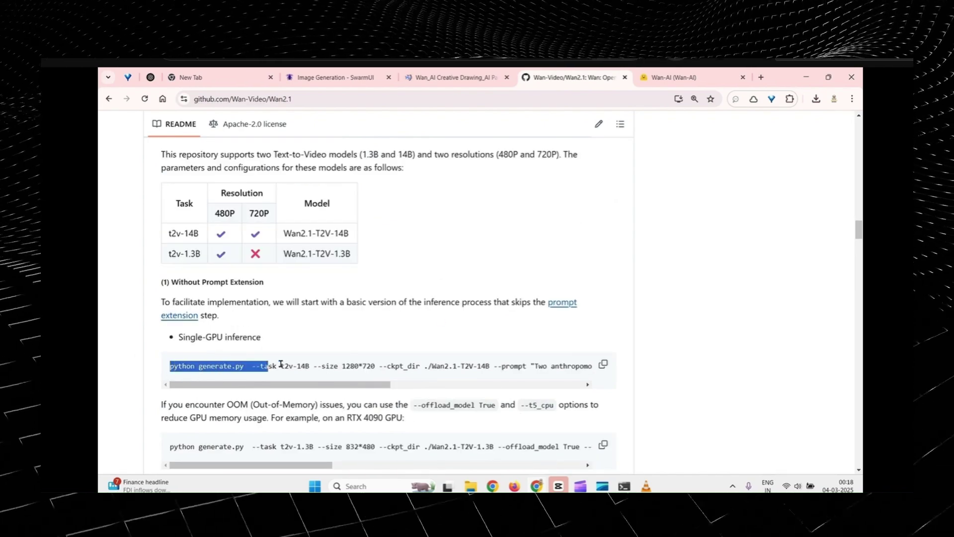
pyautogui.click(312, 368)
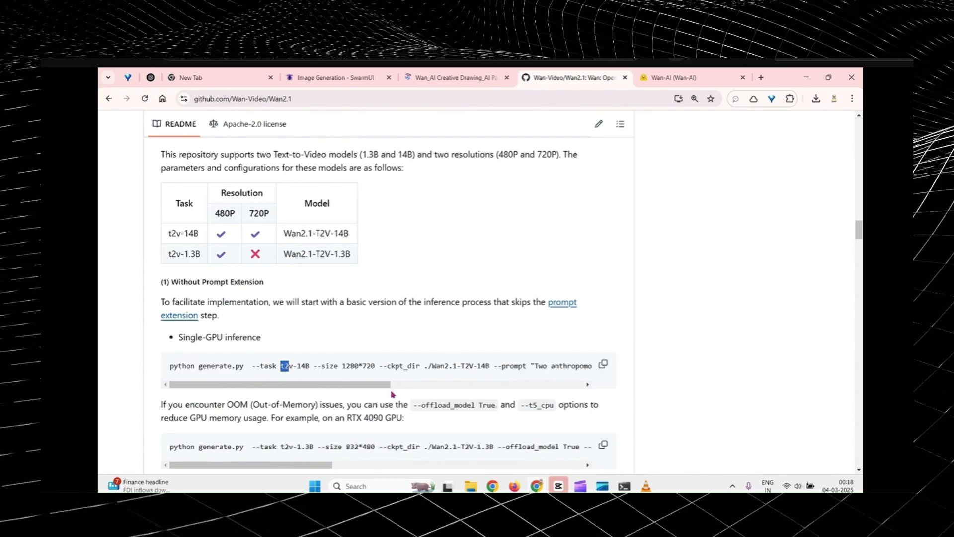
# Highlight the boxing-cats prompt in the single-GPU t2v-14B 1280*720 command.
pyautogui.scroll(-2, 393, 394)
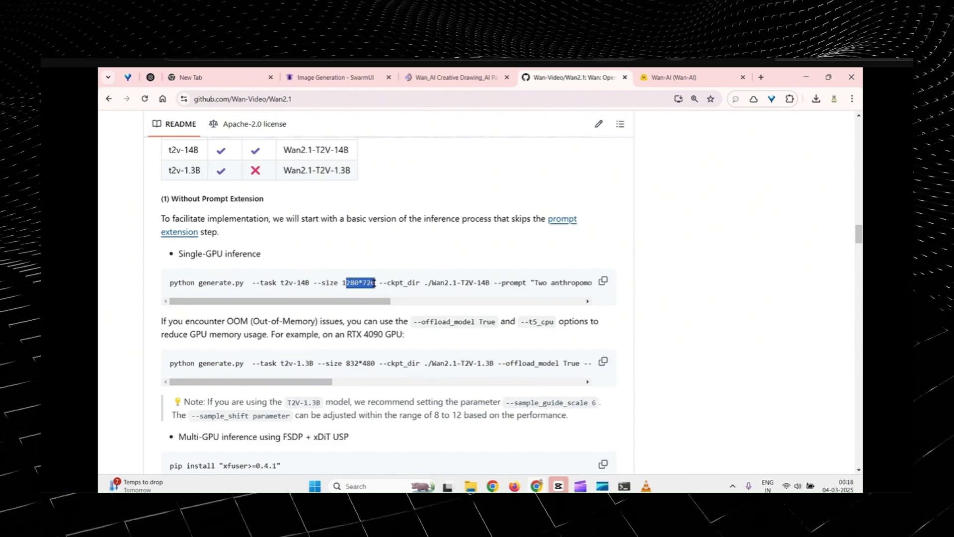
pyautogui.moveTo(411, 292); pyautogui.dragTo(480, 286)
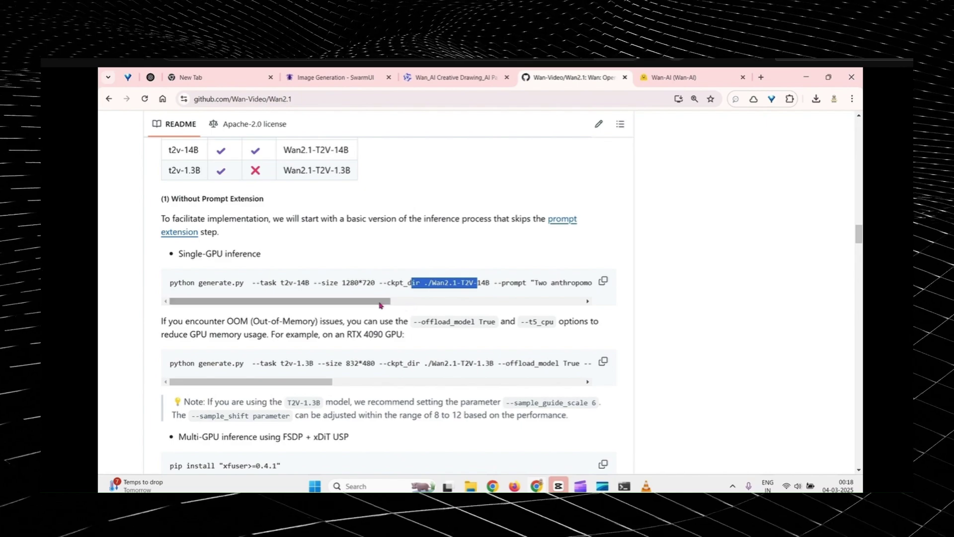
pyautogui.moveTo(385, 302); pyautogui.dragTo(469, 307)
pyautogui.moveTo(389, 282); pyautogui.dragTo(529, 295)
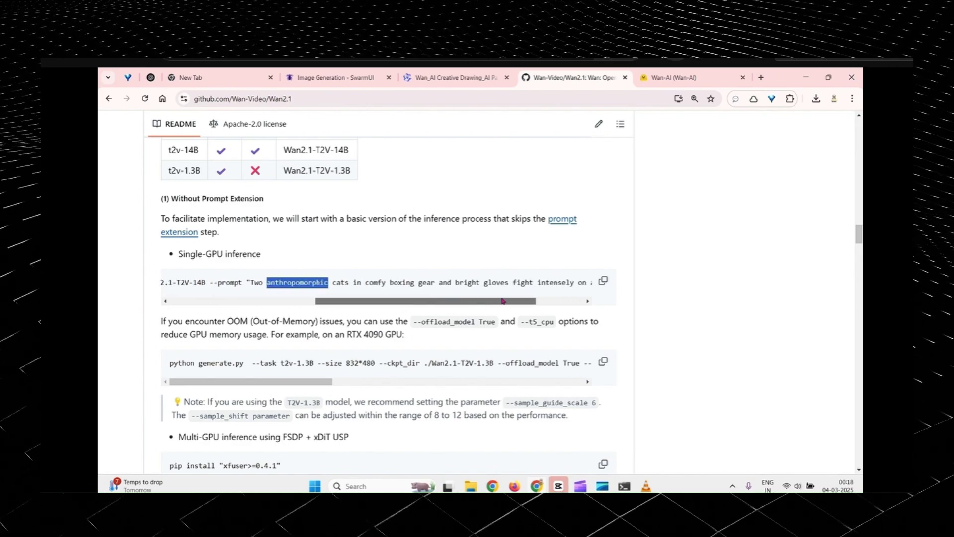
pyautogui.click(522, 310)
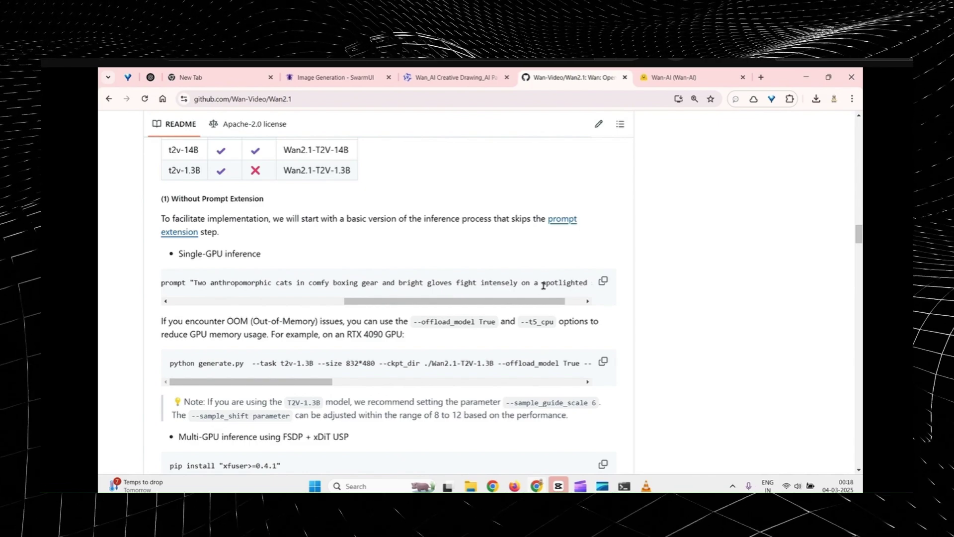
# Play the t2v-1.3B Two_anthropomorphic_cats boxing MP4 from the Downloads folder.
pyautogui.hotkey('alt', 'Tab')
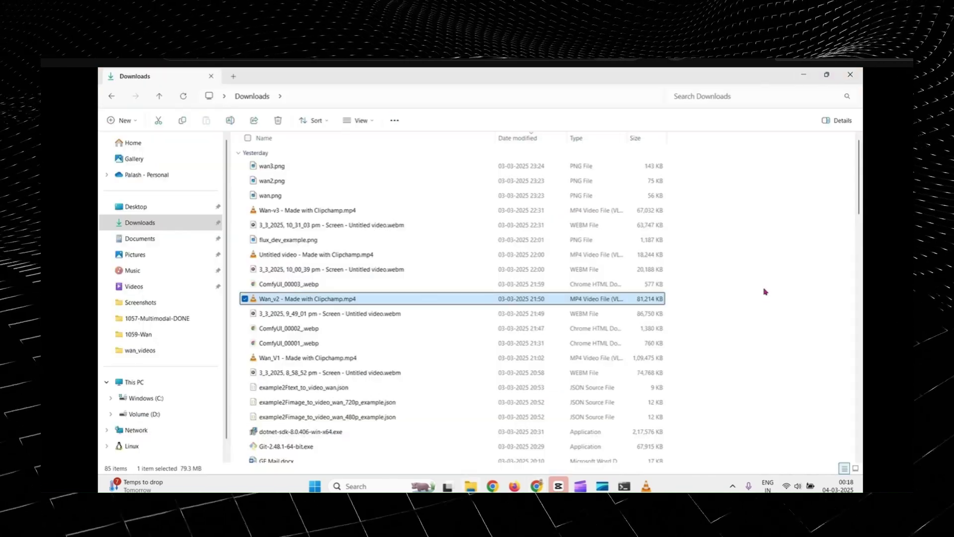
pyautogui.scroll(-3, 774, 281)
pyautogui.scroll(-2, 392, 355)
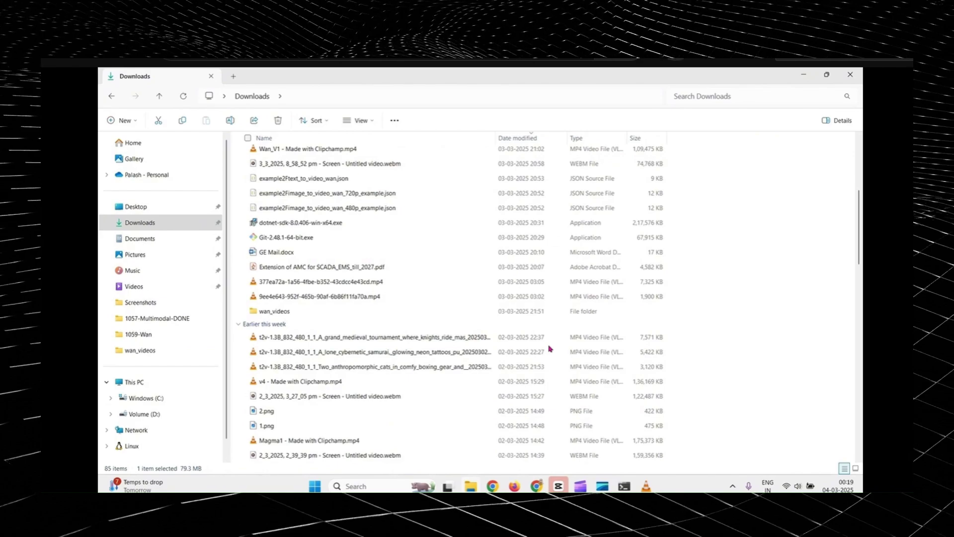
pyautogui.click(409, 365)
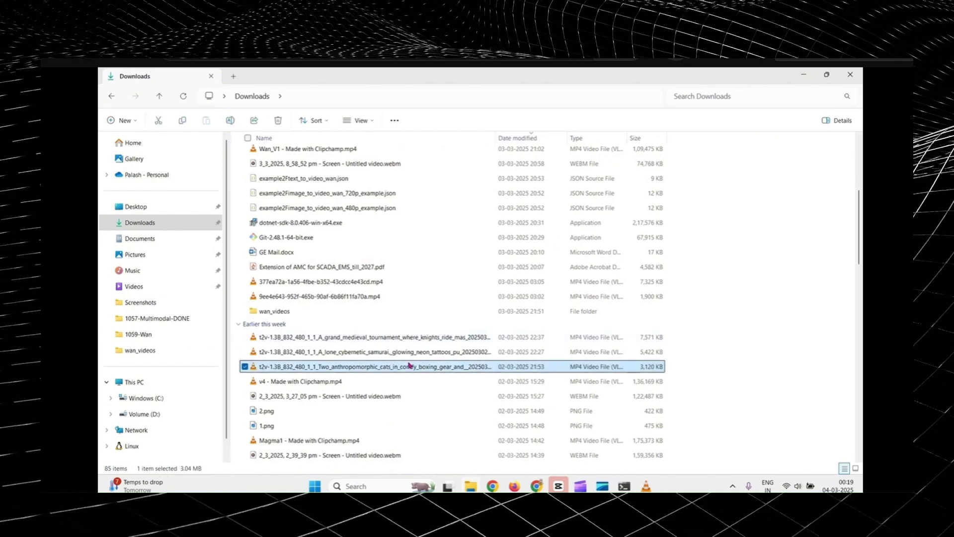
pyautogui.doubleClick(408, 366)
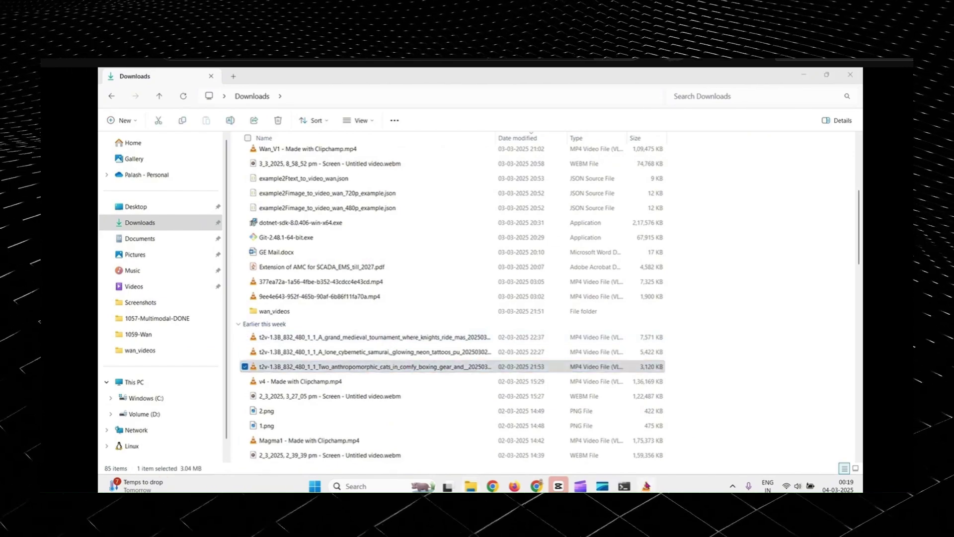